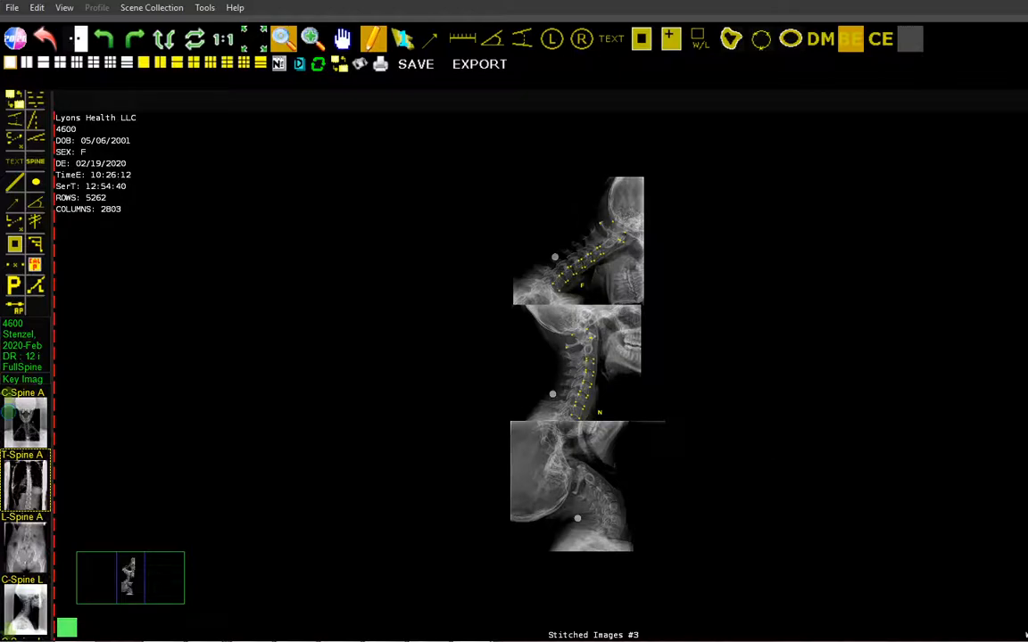
Mark the skull base and cervical vertebra landmarks for the Penning analysis on the extension X-ray and label that view E
{"action": "left_click", "coordinate": [313, 38]}
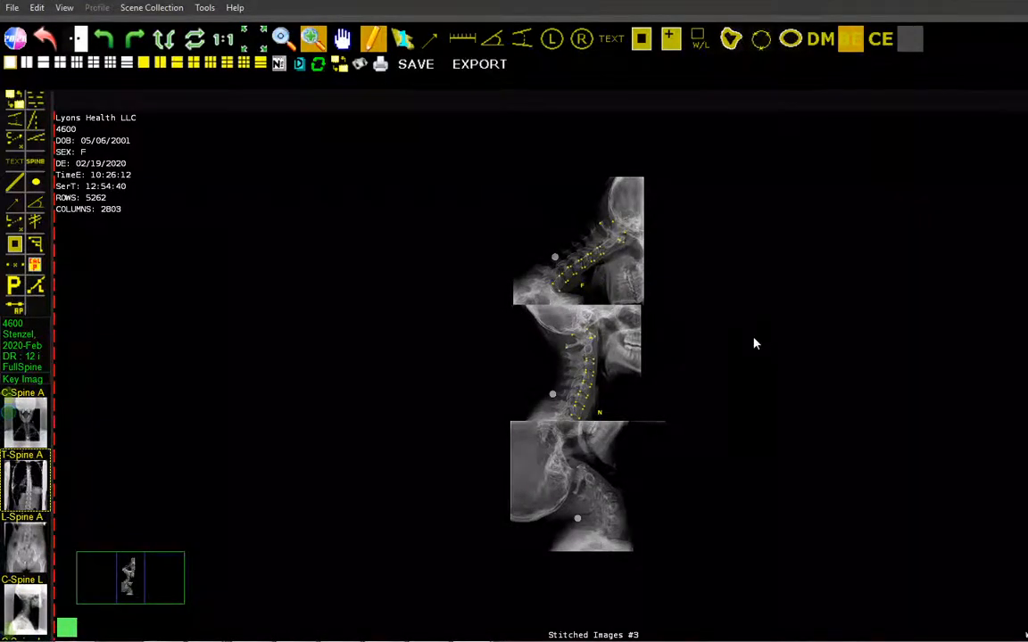
{"action": "left_click", "coordinate": [644, 402]}
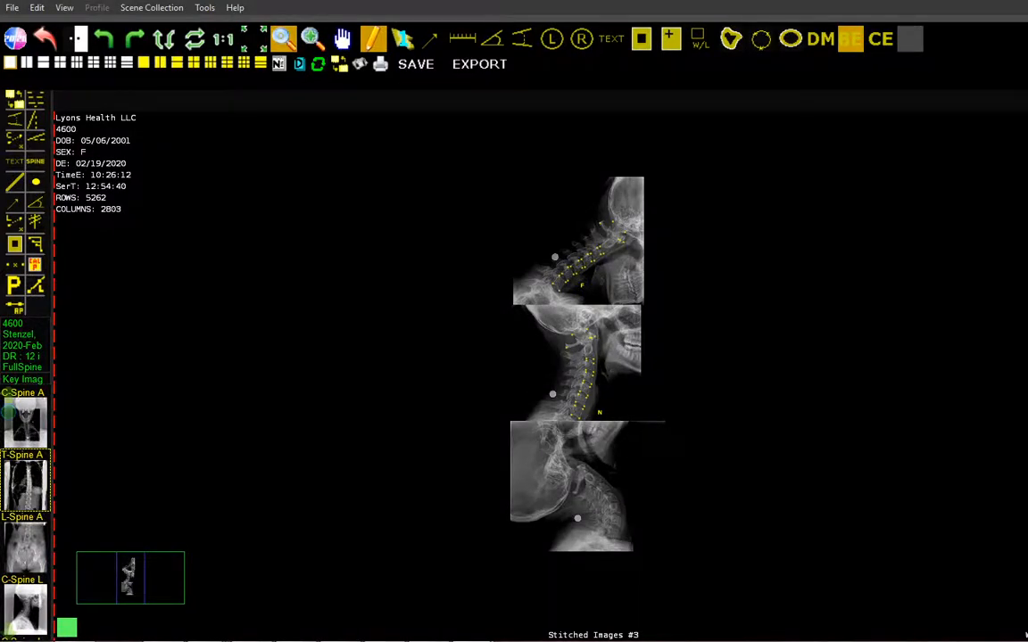
{"action": "left_click", "coordinate": [313, 39]}
{"action": "mouse_move", "coordinate": [593, 419]}
{"action": "left_mouse_down"}
{"action": "mouse_move", "coordinate": [594, 294]}
{"action": "mouse_move", "coordinate": [594, 424]}
{"action": "left_mouse_up"}
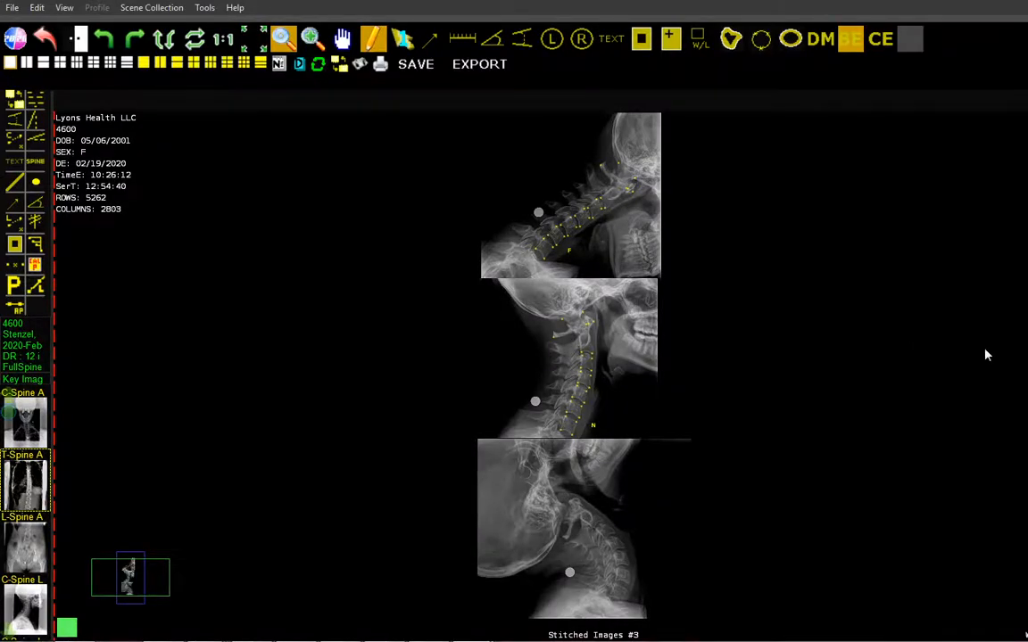
{"action": "left_click", "coordinate": [312, 39]}
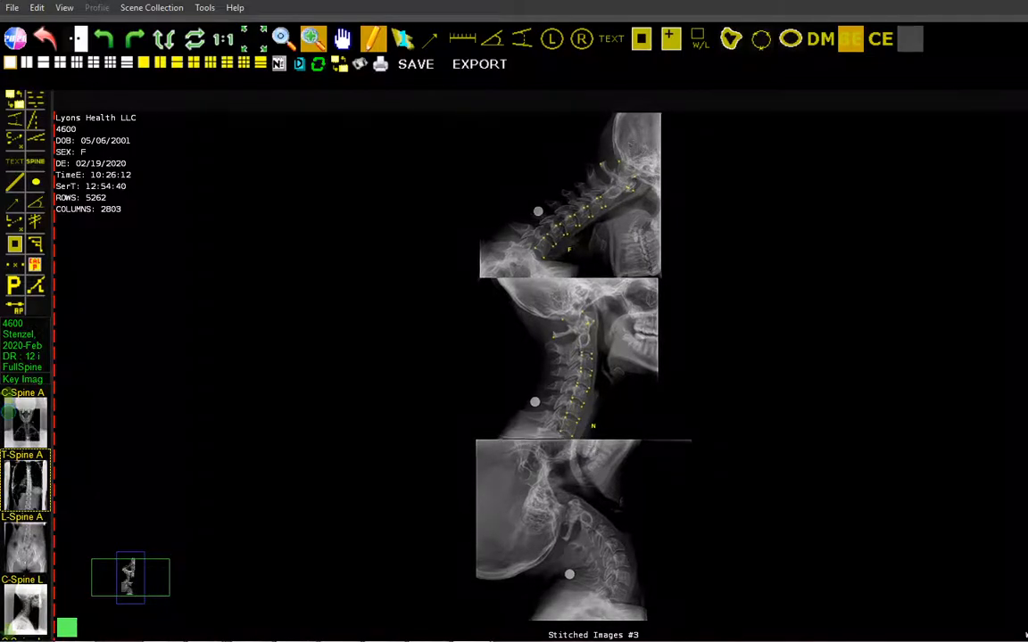
{"action": "scroll", "coordinate": [593, 378], "scroll_direction": "up", "scroll_amount": 5}
{"action": "scroll", "coordinate": [619, 385], "scroll_direction": "up", "scroll_amount": 5}
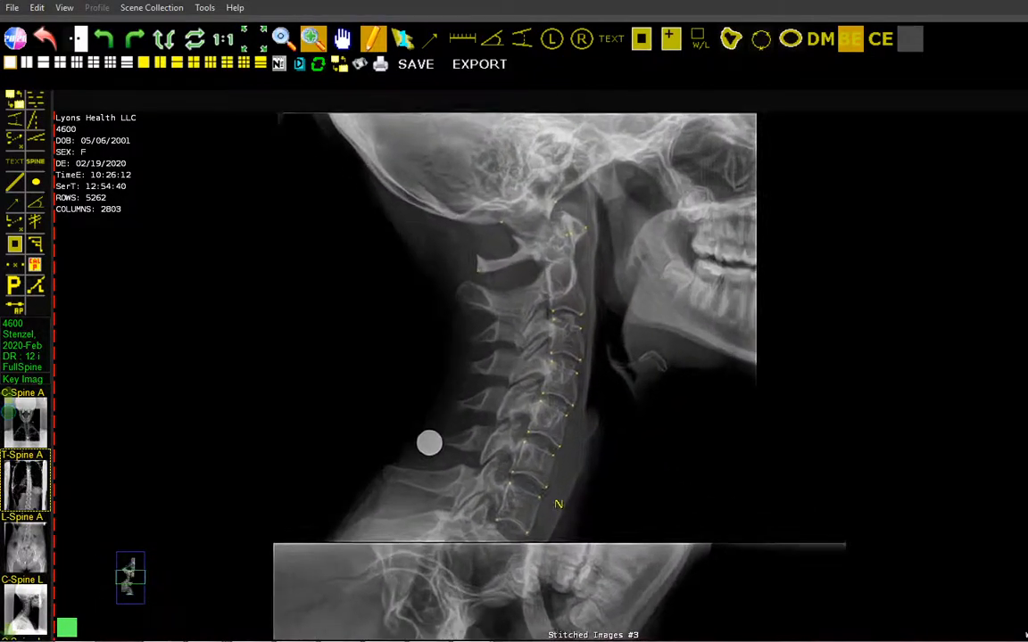
{"action": "left_click_drag", "start_coordinate": [646, 587], "coordinate": [707, 131]}
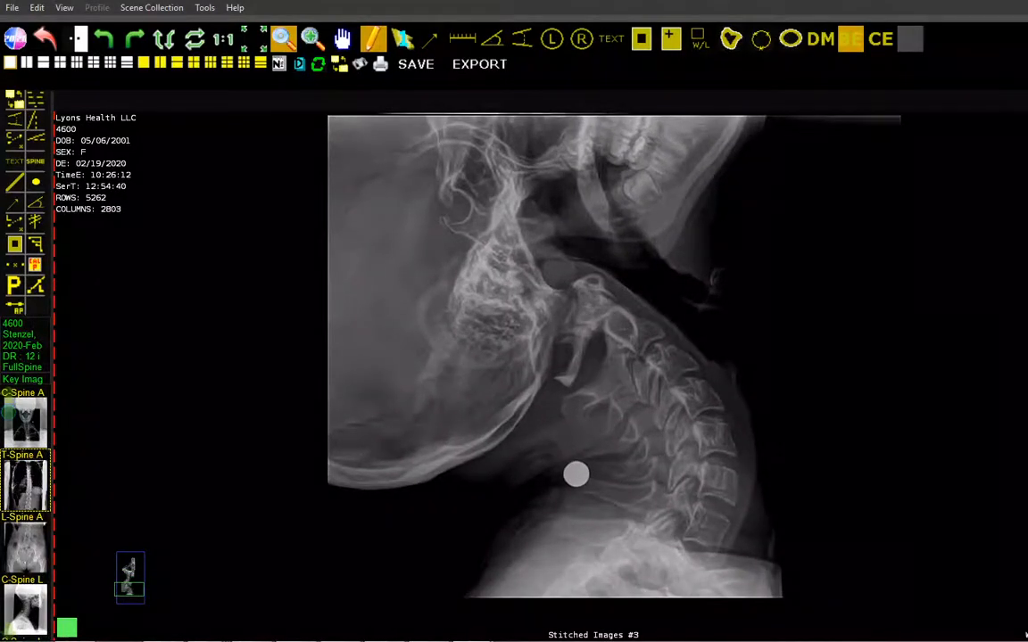
{"action": "left_click_drag", "start_coordinate": [575, 474], "coordinate": [568, 511]}
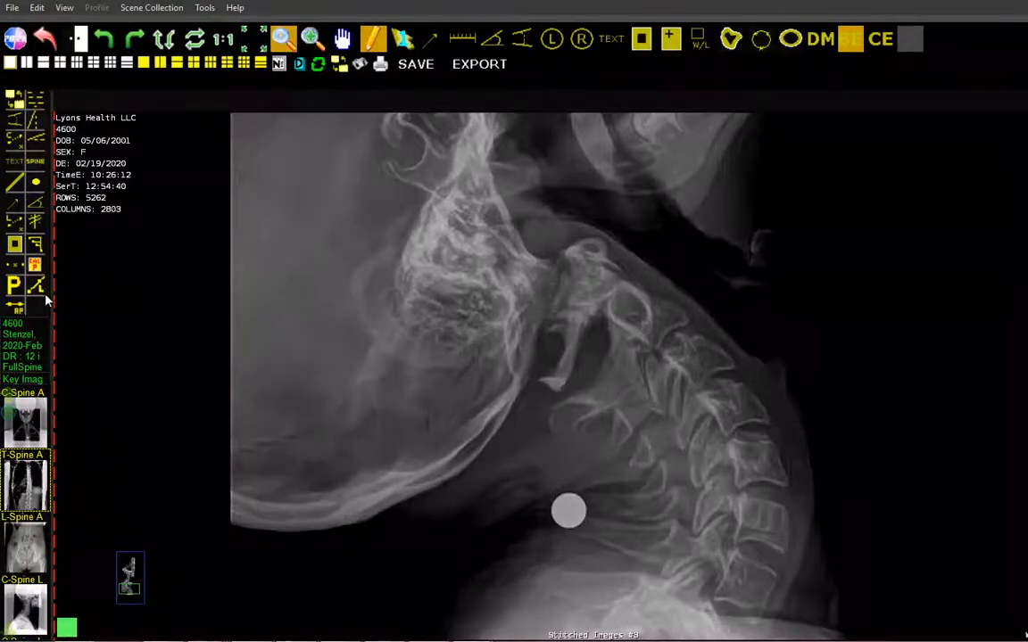
{"action": "left_click", "coordinate": [15, 286]}
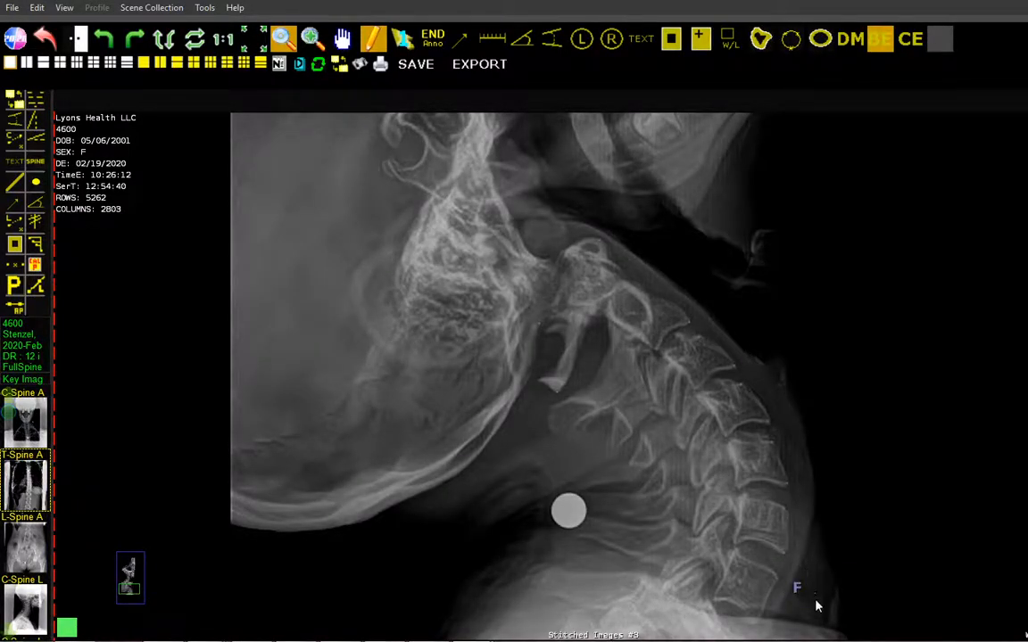
{"action": "left_click", "coordinate": [783, 592]}
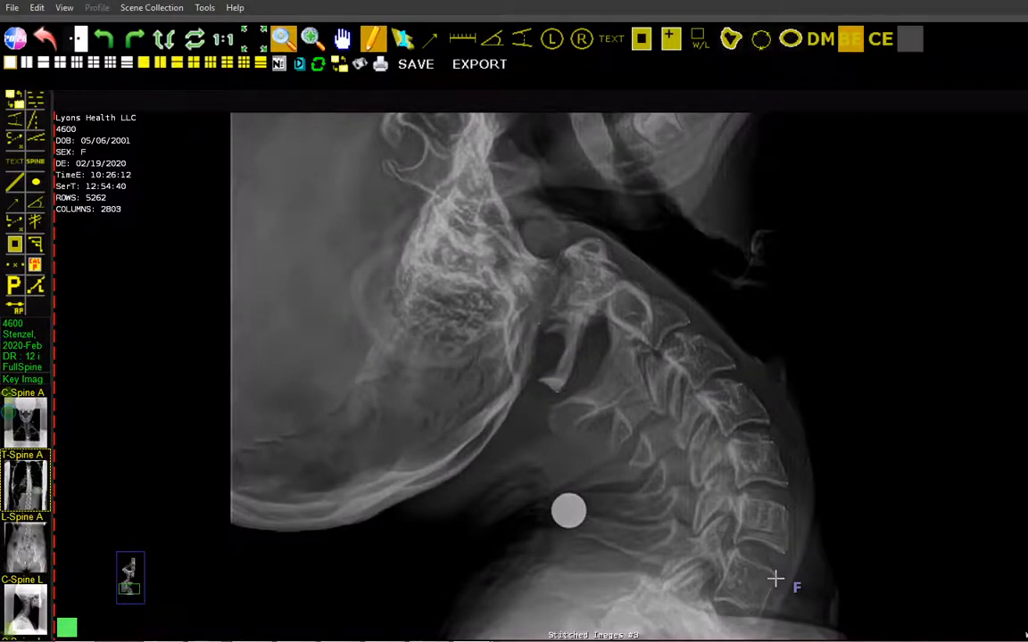
{"action": "left_click", "coordinate": [776, 579]}
{"action": "left_click", "coordinate": [776, 580]}
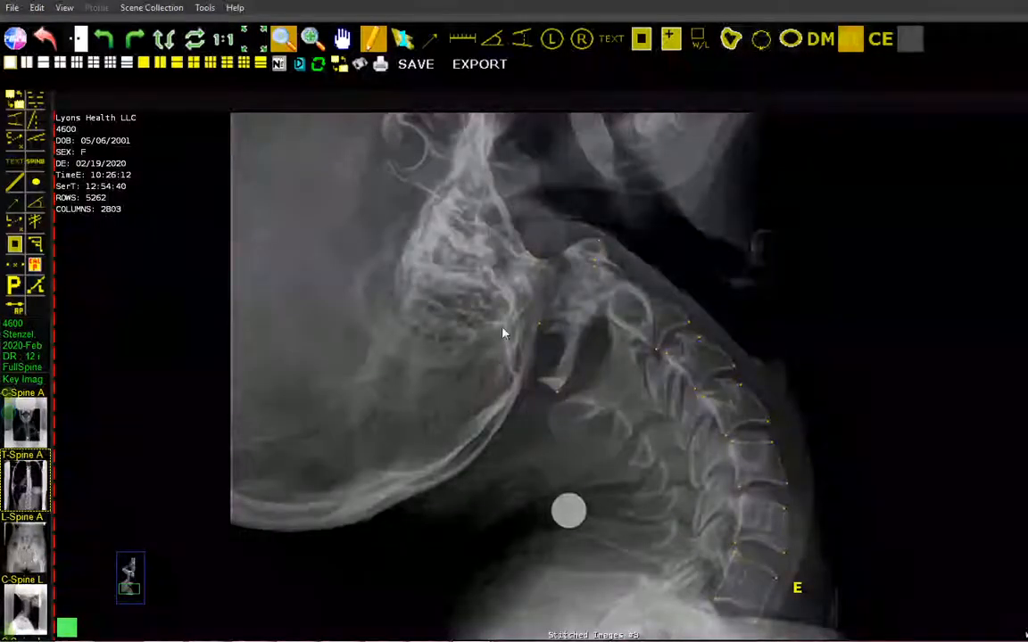
Calculate the Penning analysis from the marked views and place its results table beside the neutral X-ray
{"action": "left_click_drag", "start_coordinate": [475, 299], "coordinate": [484, 468]}
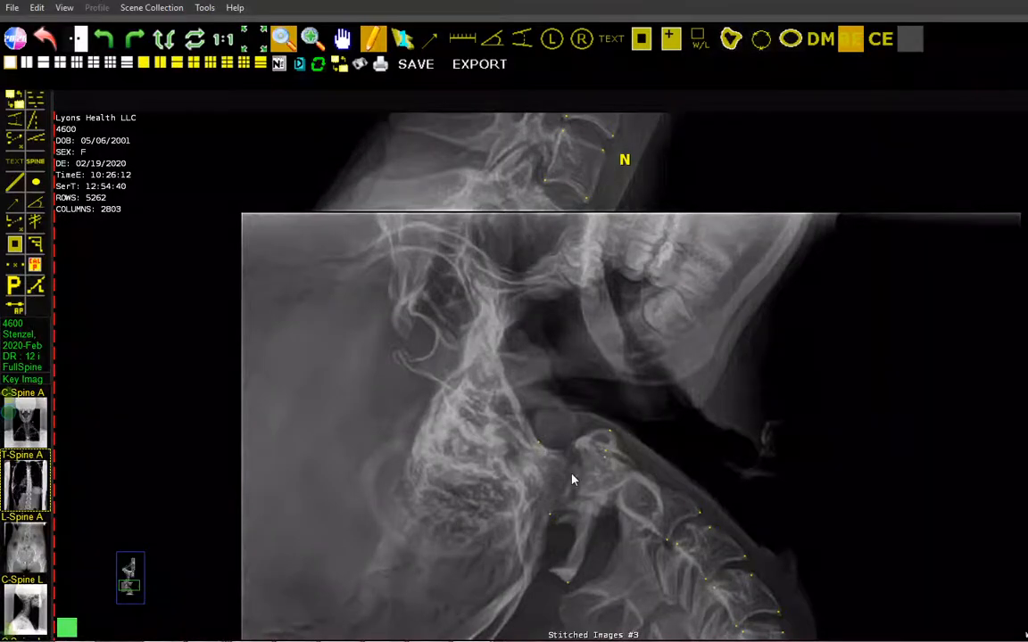
{"action": "left_click_drag", "start_coordinate": [402, 543], "coordinate": [373, 518]}
{"action": "left_click_drag", "start_coordinate": [463, 293], "coordinate": [645, 289]}
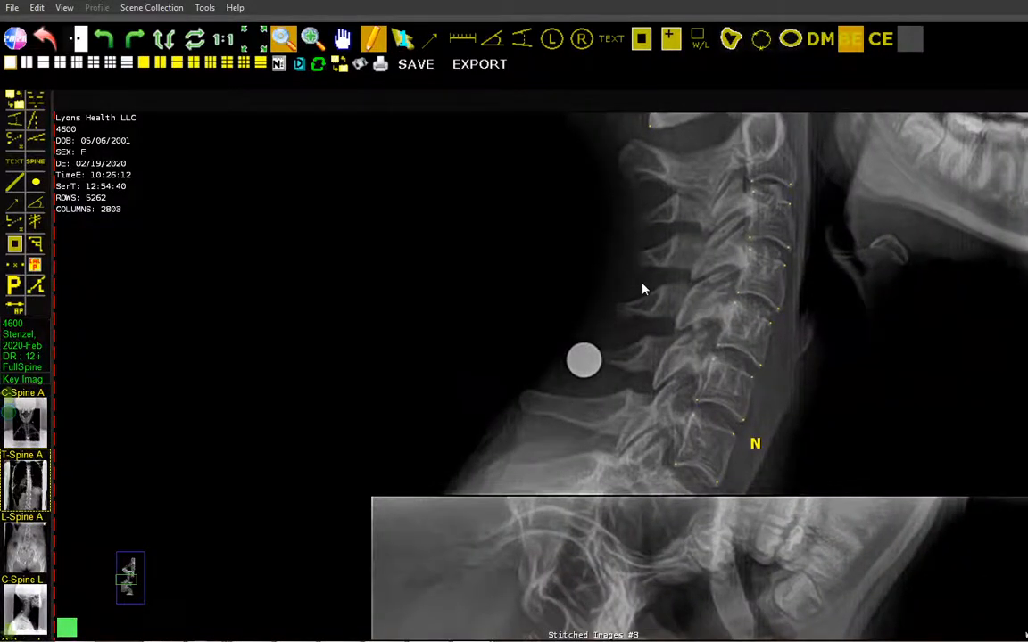
{"action": "left_click", "coordinate": [33, 267]}
{"action": "left_click", "coordinate": [340, 261]}
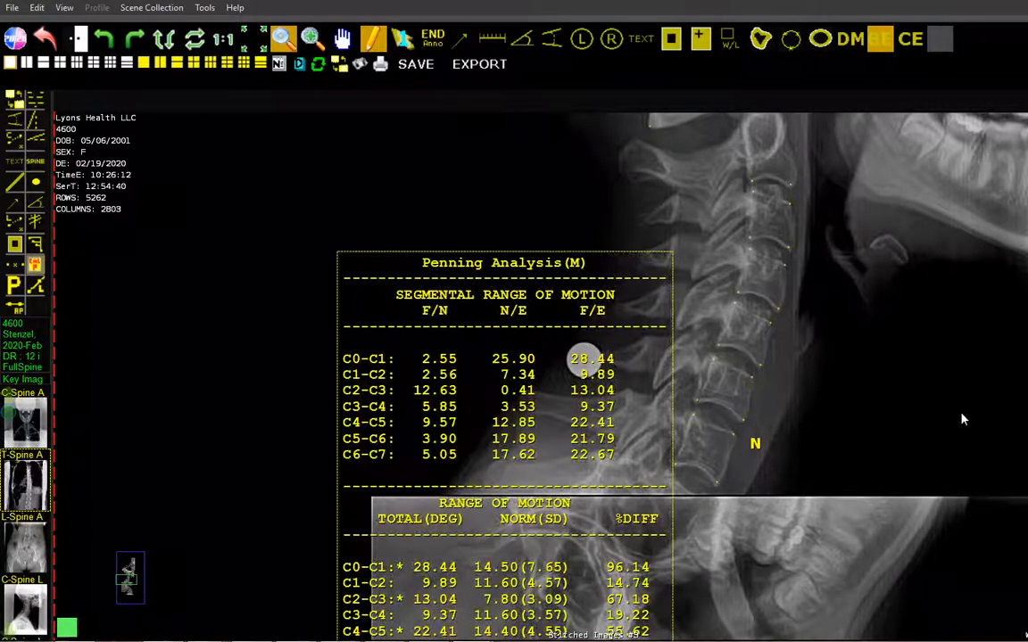
{"action": "left_click", "coordinate": [994, 391]}
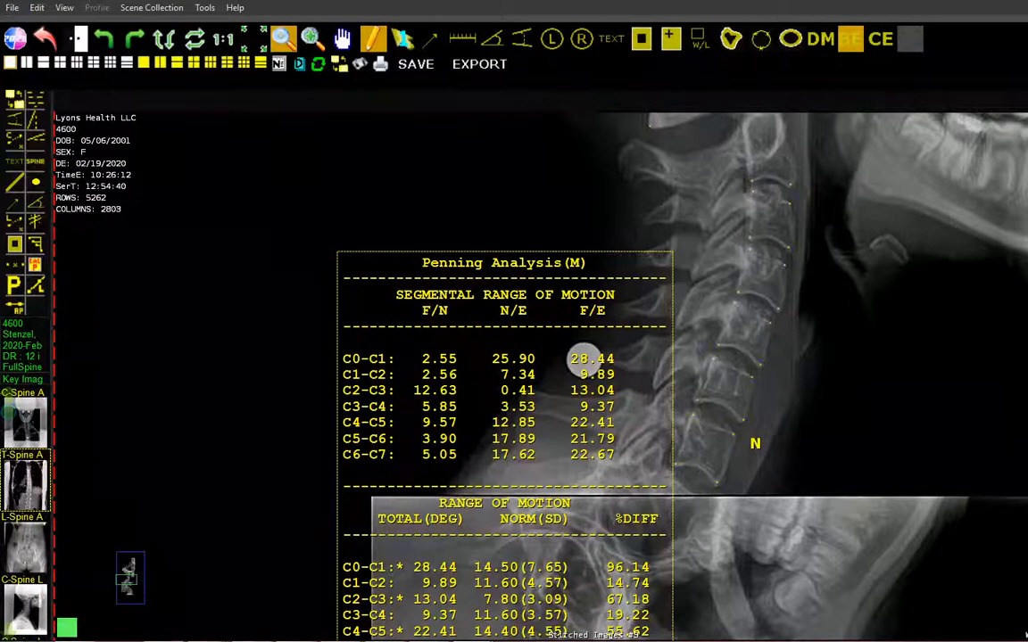
Move the Penning analysis table onto the empty black area so that it no longer overlaps the X-rays
{"action": "scroll", "coordinate": [584, 358], "scroll_direction": "down", "scroll_amount": 2}
{"action": "scroll", "coordinate": [584, 359], "scroll_direction": "down", "scroll_amount": 1}
{"action": "left_click", "coordinate": [526, 325]}
{"action": "left_click_drag", "start_coordinate": [453, 305], "coordinate": [394, 202]}
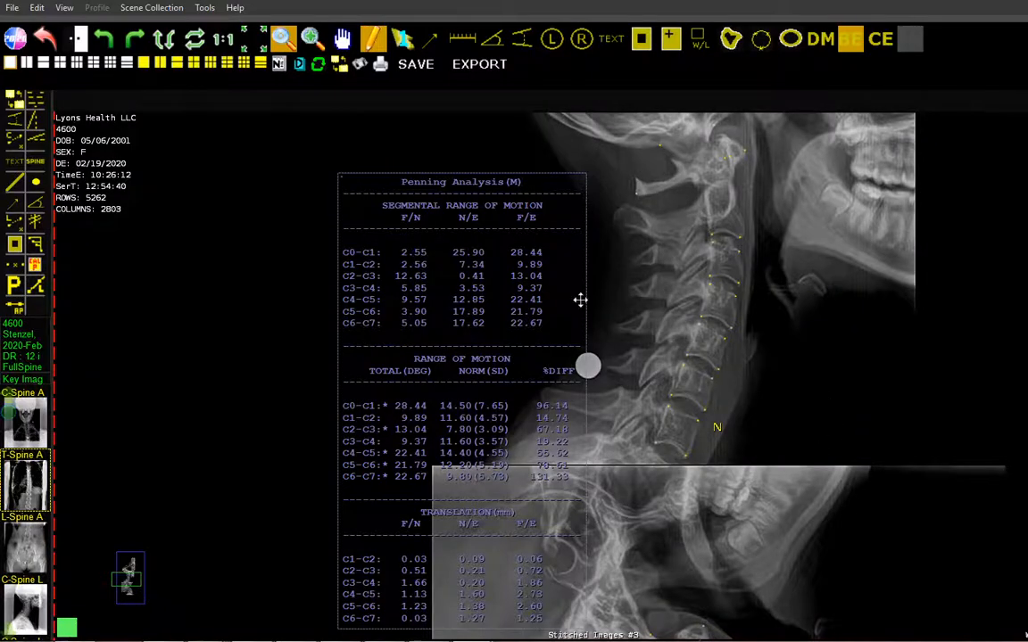
{"action": "left_click_drag", "start_coordinate": [403, 280], "coordinate": [300, 234]}
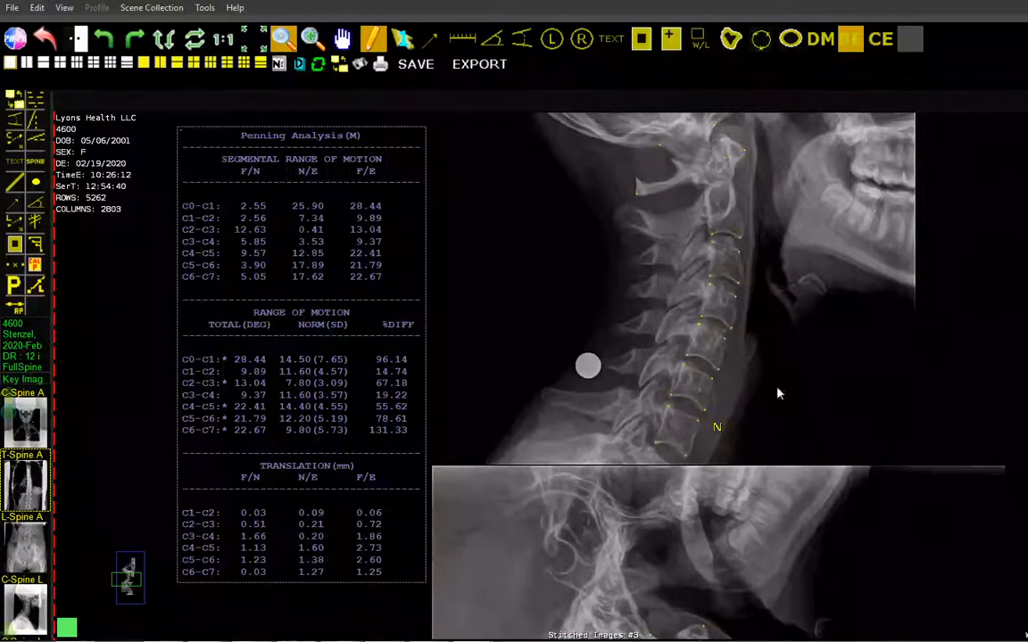
Review the marked flexion, neutral and extension views and move the Penning analysis table closer to the neutral X-ray
{"action": "left_click_drag", "start_coordinate": [787, 288], "coordinate": [773, 620]}
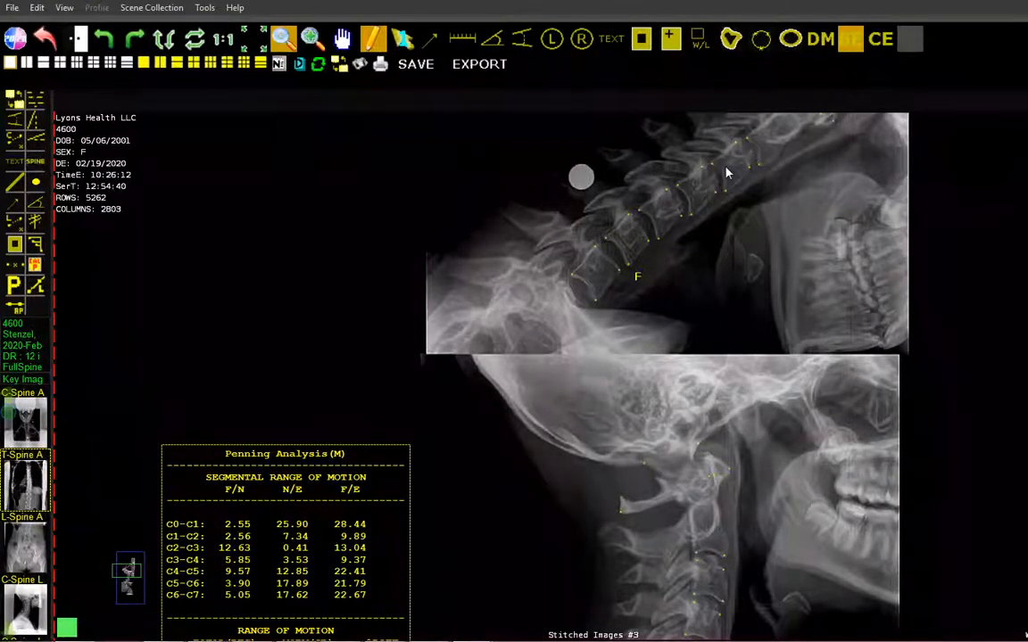
{"action": "left_click_drag", "start_coordinate": [726, 384], "coordinate": [708, 45]}
{"action": "left_click_drag", "start_coordinate": [688, 516], "coordinate": [648, 245]}
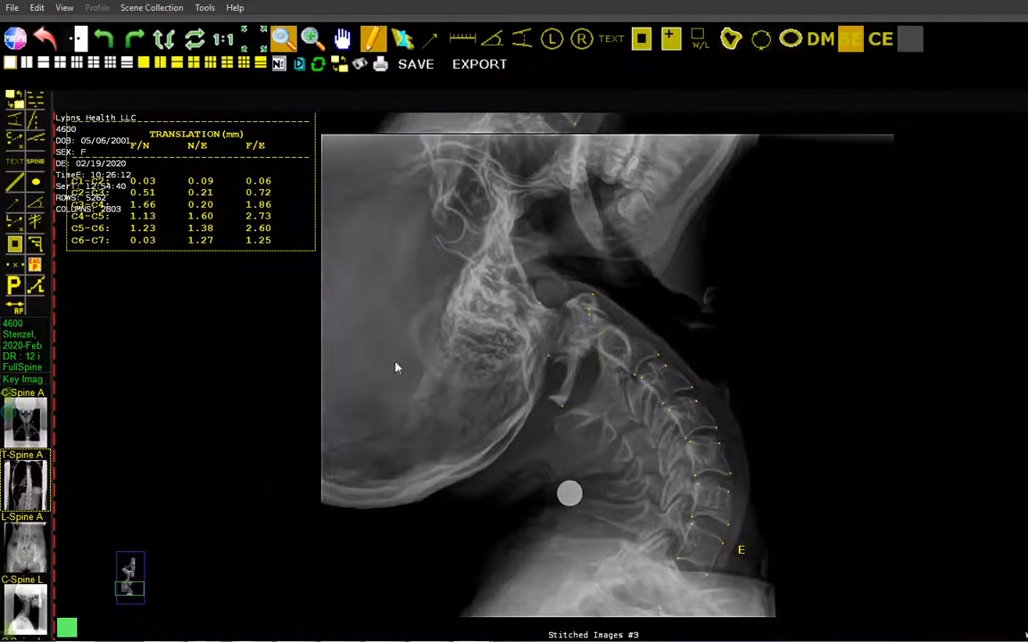
{"action": "left_click_drag", "start_coordinate": [329, 394], "coordinate": [502, 514]}
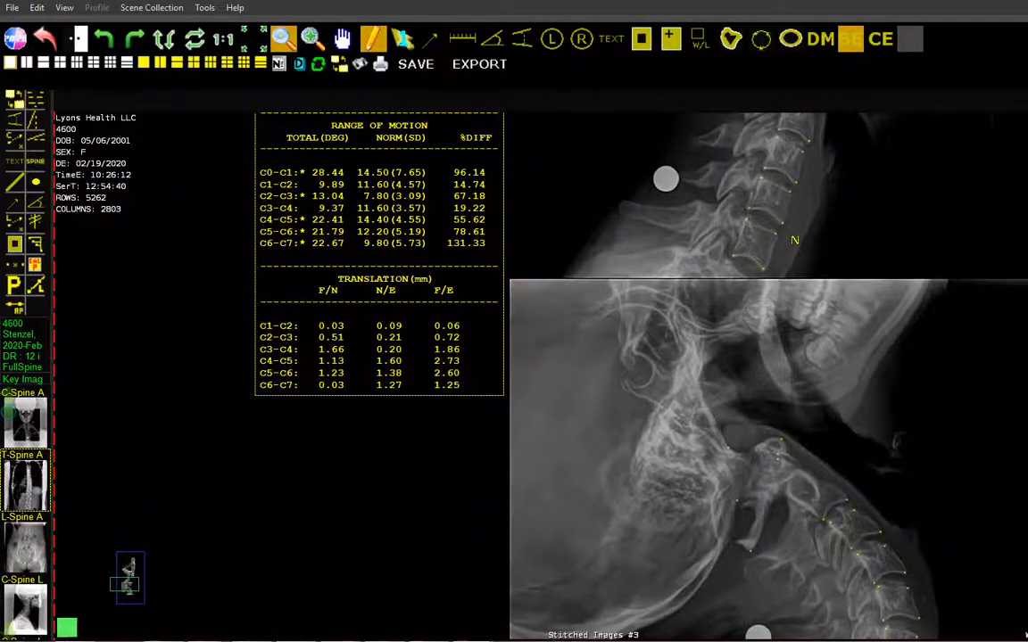
{"action": "left_click", "coordinate": [283, 39]}
{"action": "left_click", "coordinate": [282, 39]}
{"action": "left_click", "coordinate": [283, 39]}
{"action": "left_click", "coordinate": [282, 40]}
{"action": "left_click", "coordinate": [283, 39]}
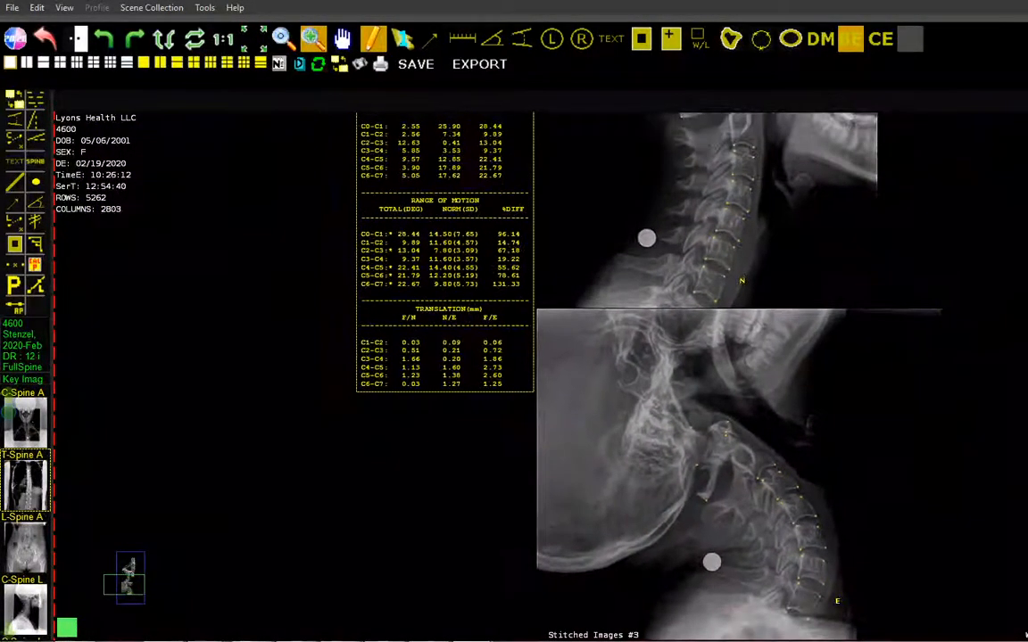
{"action": "left_click_drag", "start_coordinate": [853, 202], "coordinate": [837, 428]}
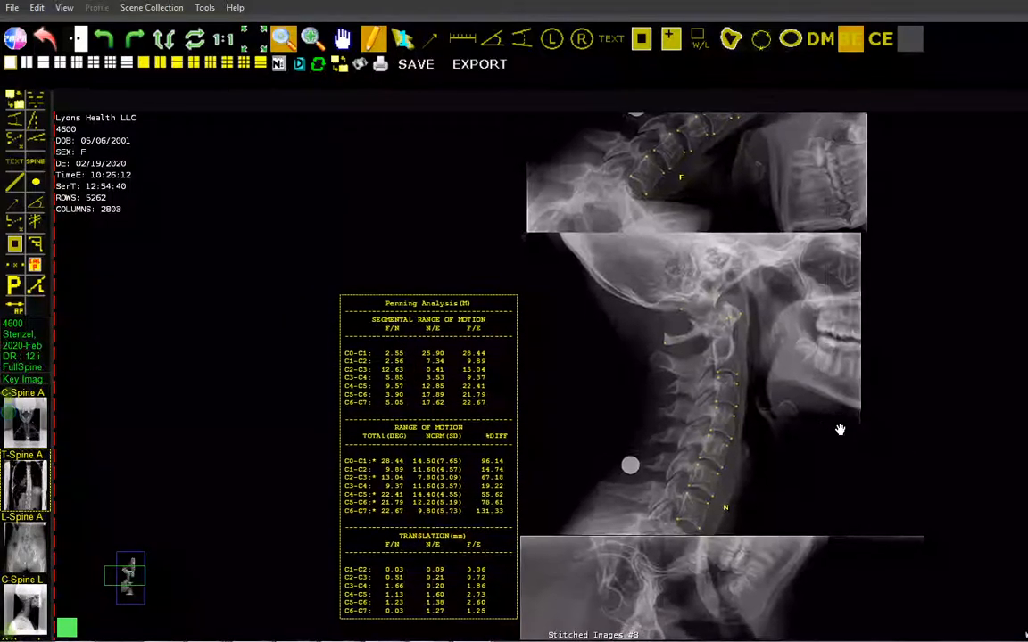
{"action": "left_click_drag", "start_coordinate": [510, 386], "coordinate": [513, 310]}
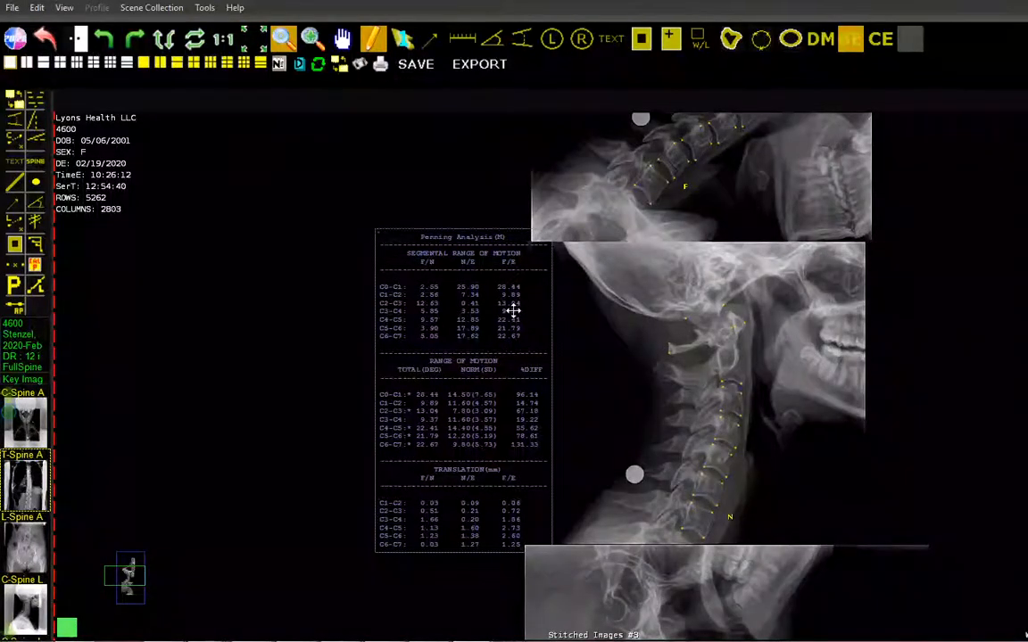